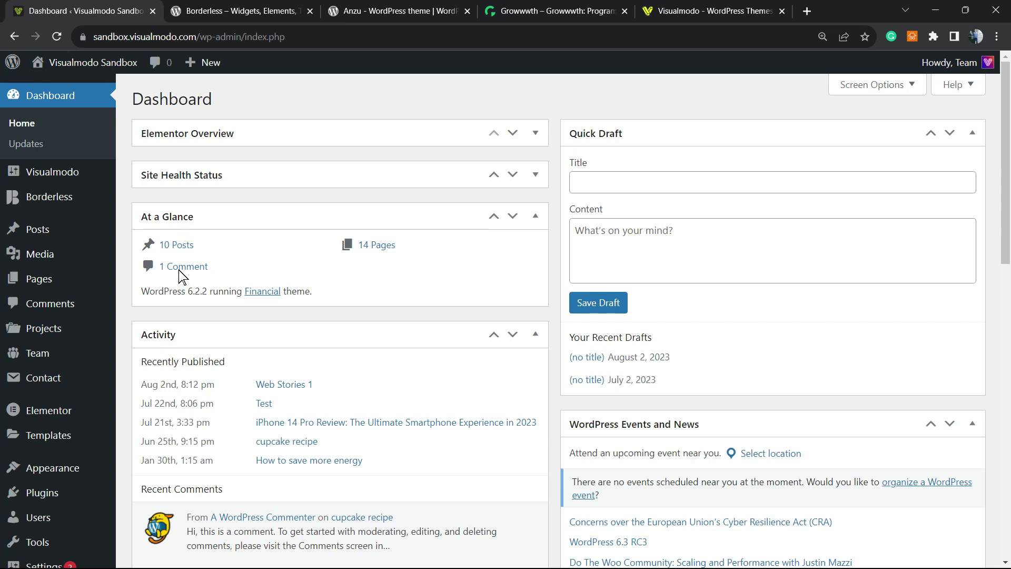
- Go to the Slider Revolution overview page from the WordPress admin sidebar
scroll(65, 320, down, 4)
scroll(64, 320, down, 6)
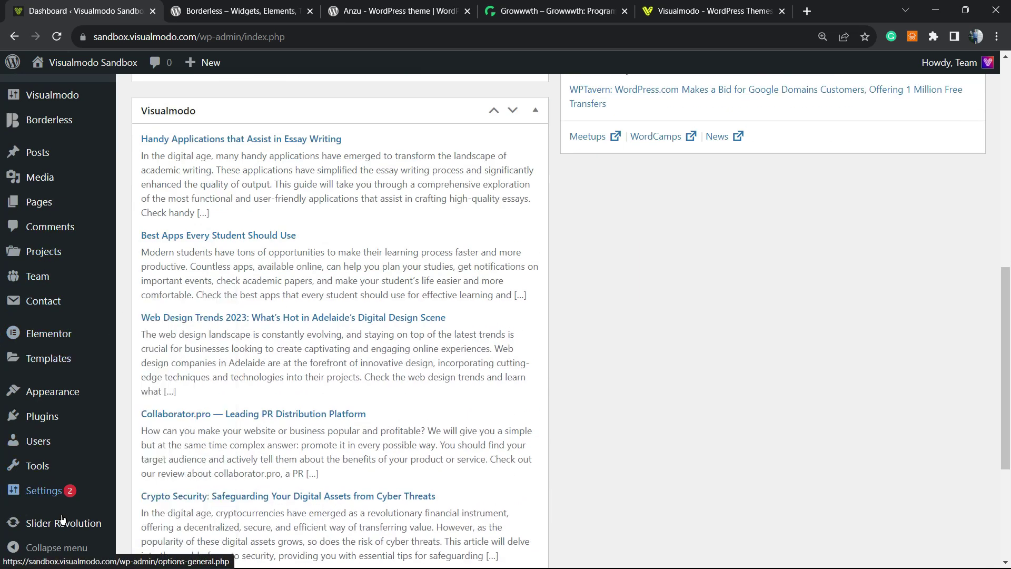
mouse_move(64, 533)
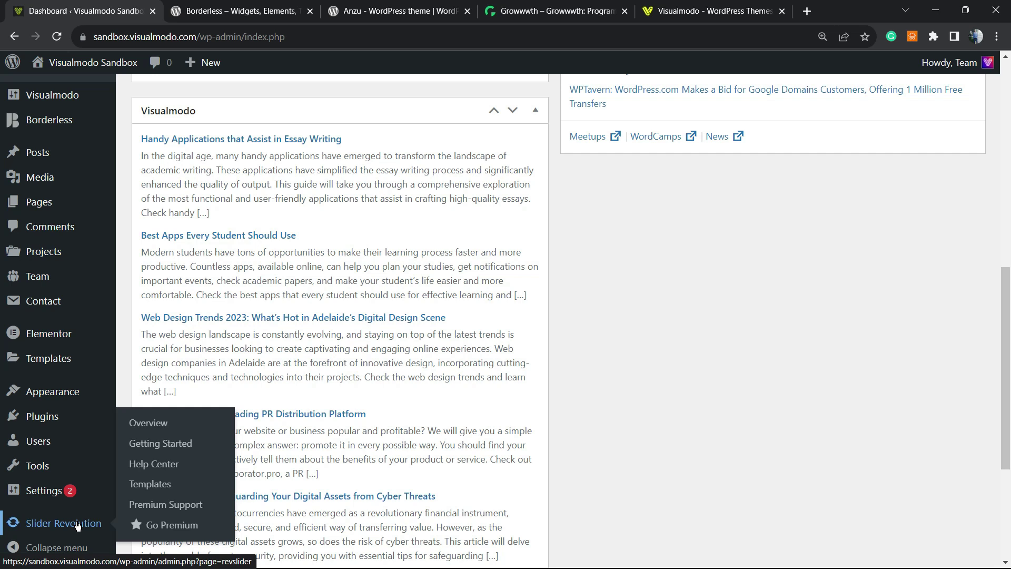
click(41, 529)
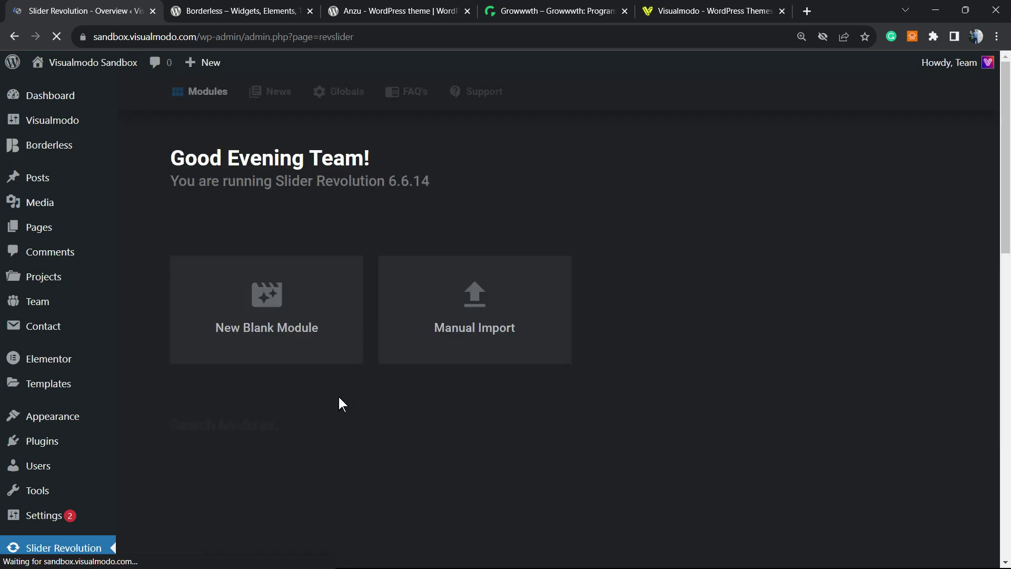
- Open the Home module in the Slider Revolution editor
scroll(298, 289, down, 5)
scroll(300, 285, up, 3)
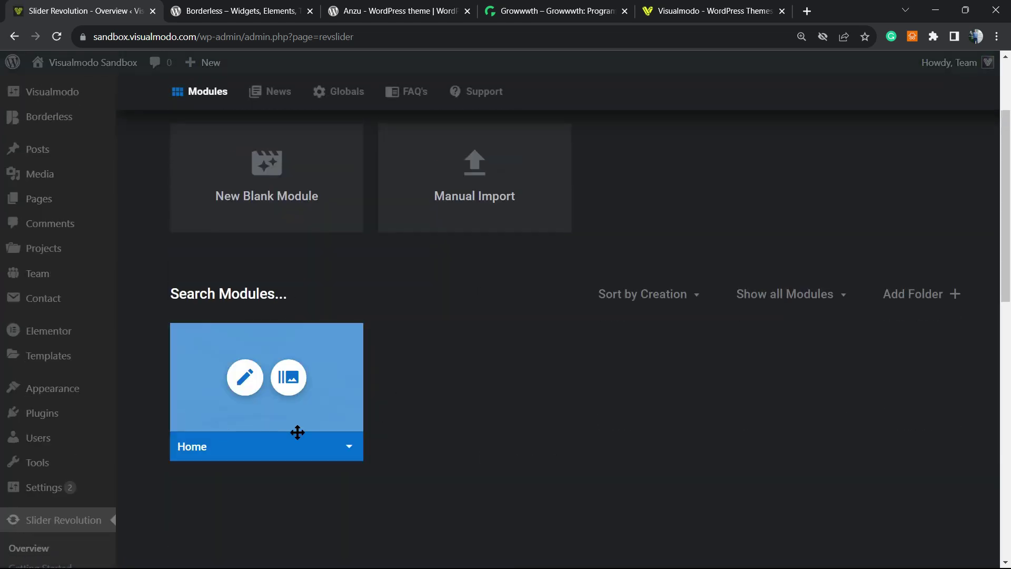
mouse_move(210, 379)
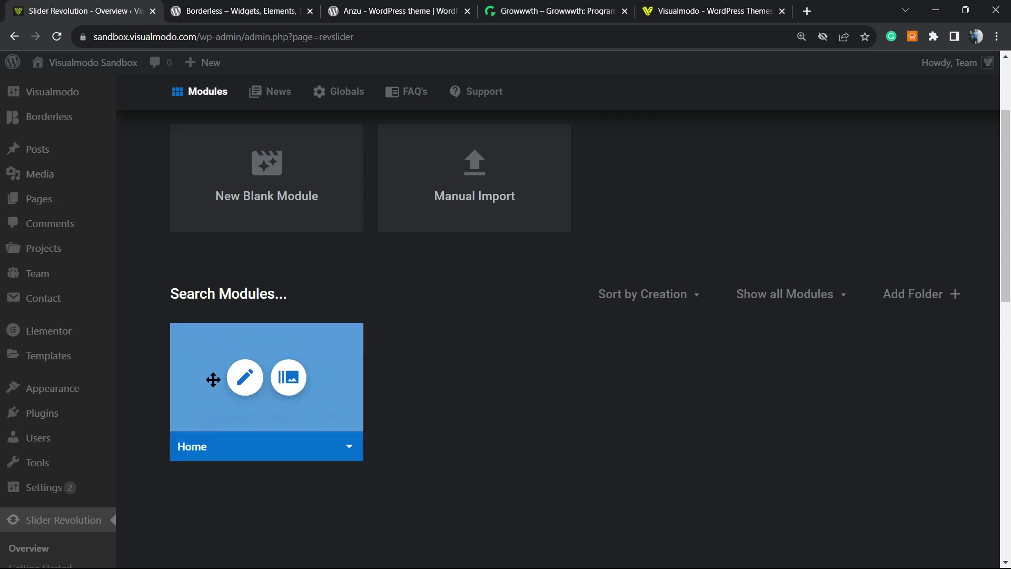
click(244, 380)
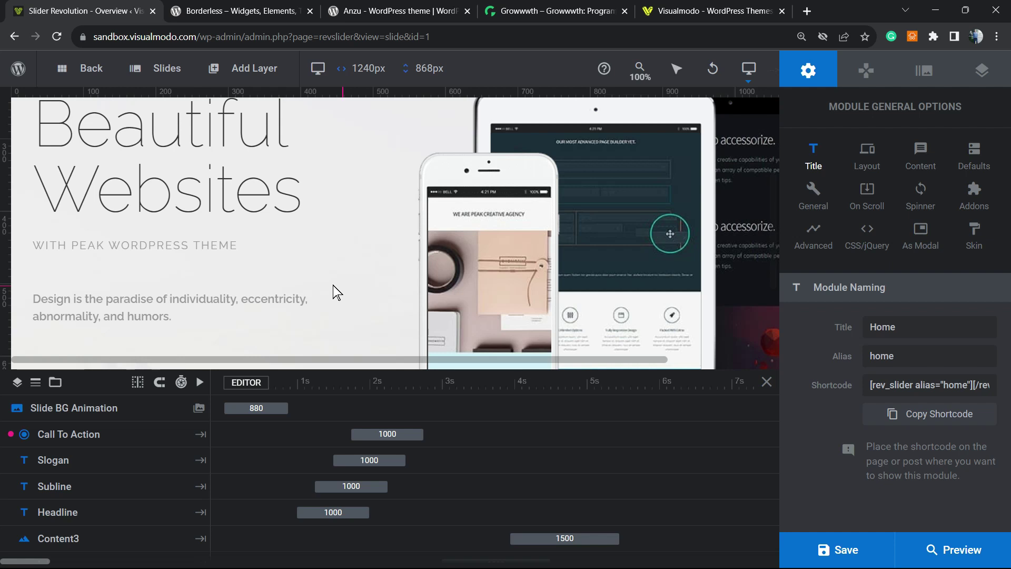
- Let the Home module load and bring up the Slides dropdown listing Intro and Buy Now
scroll(362, 280, up, 3)
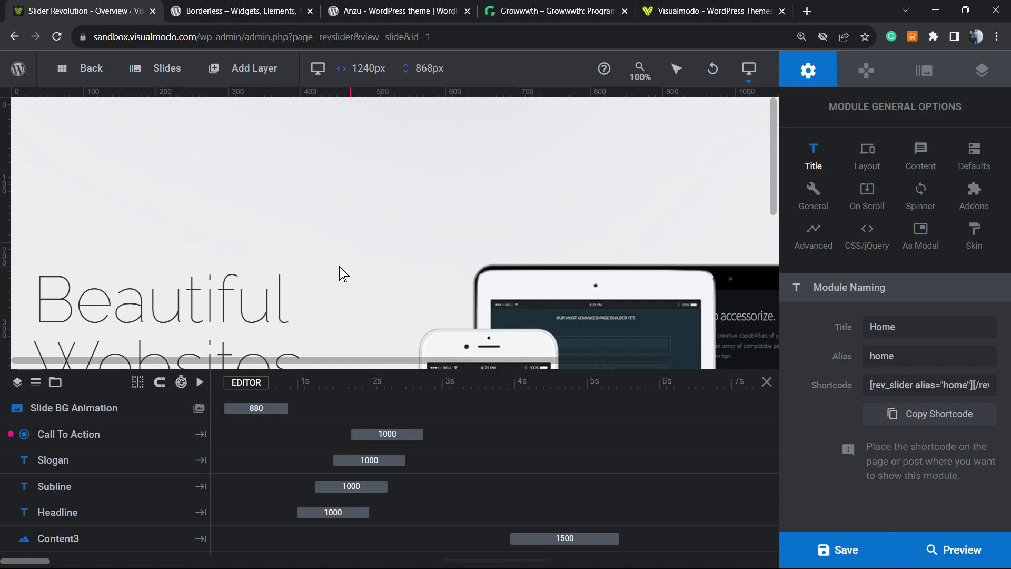
scroll(340, 264, down, 3)
scroll(347, 261, up, 3)
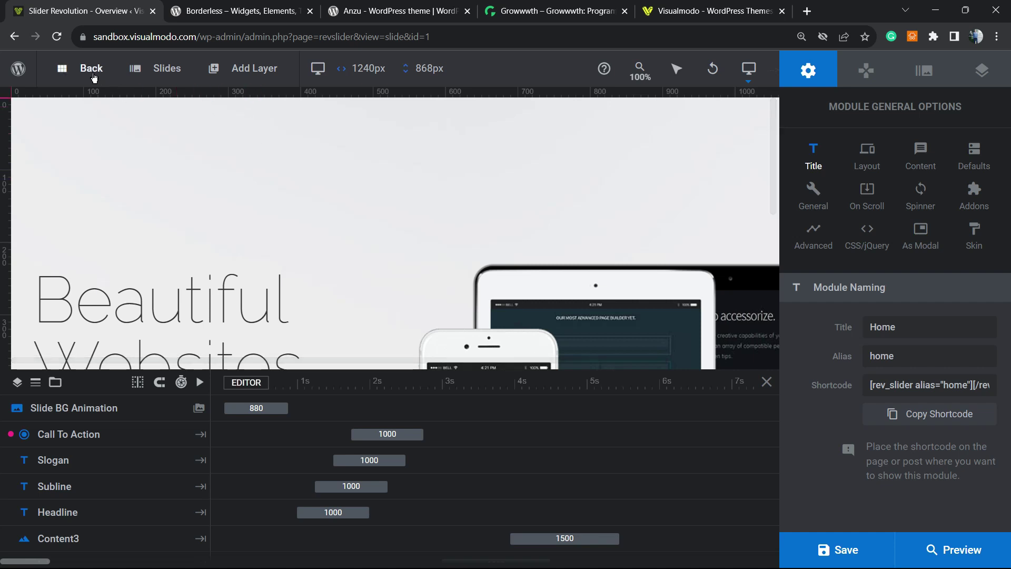
mouse_move(160, 81)
mouse_move(232, 78)
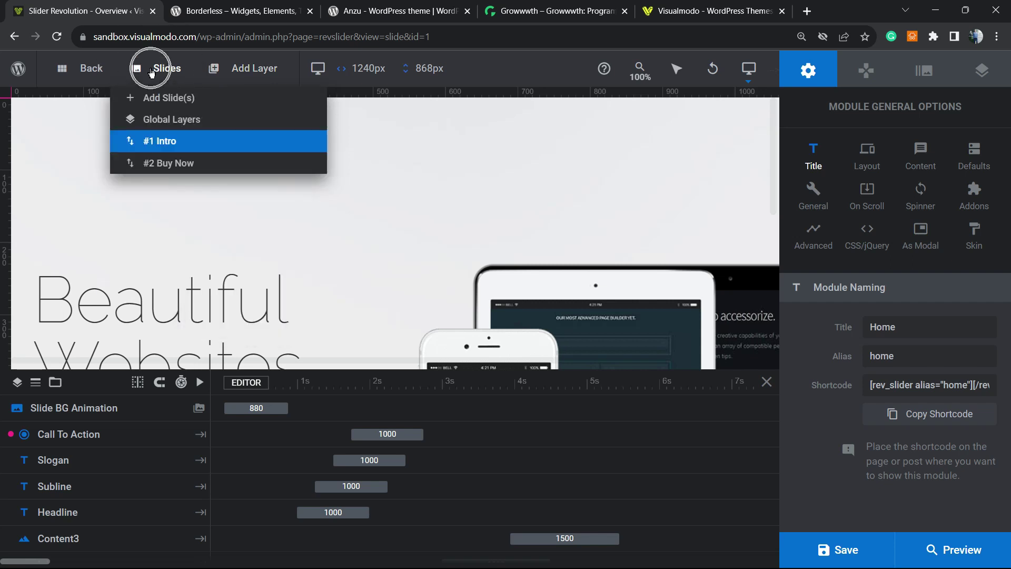
- Switch the editor to the Global Layers holding the Menu layer and bring up the Add Layer menu
click(207, 121)
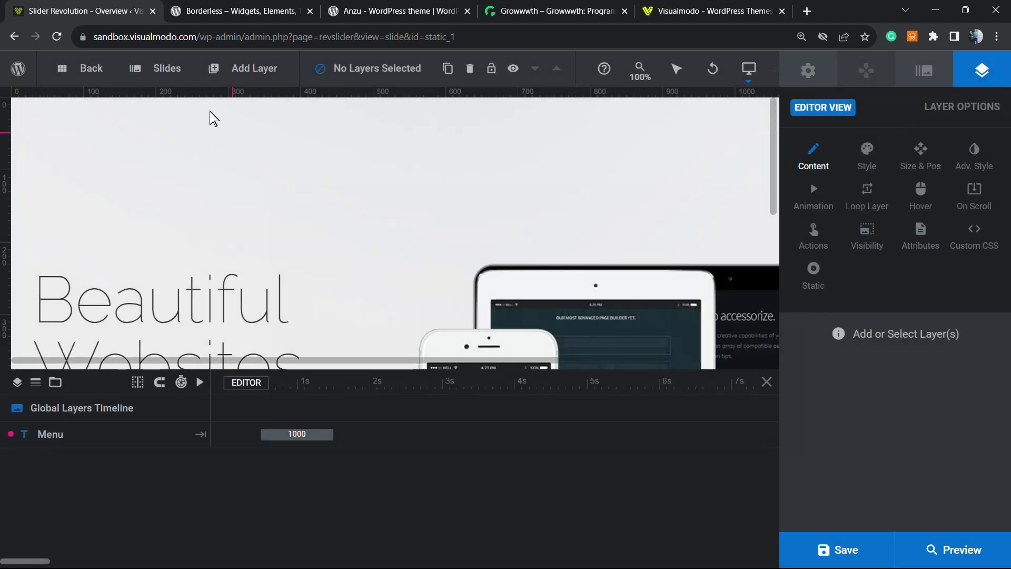
mouse_move(242, 68)
mouse_move(173, 71)
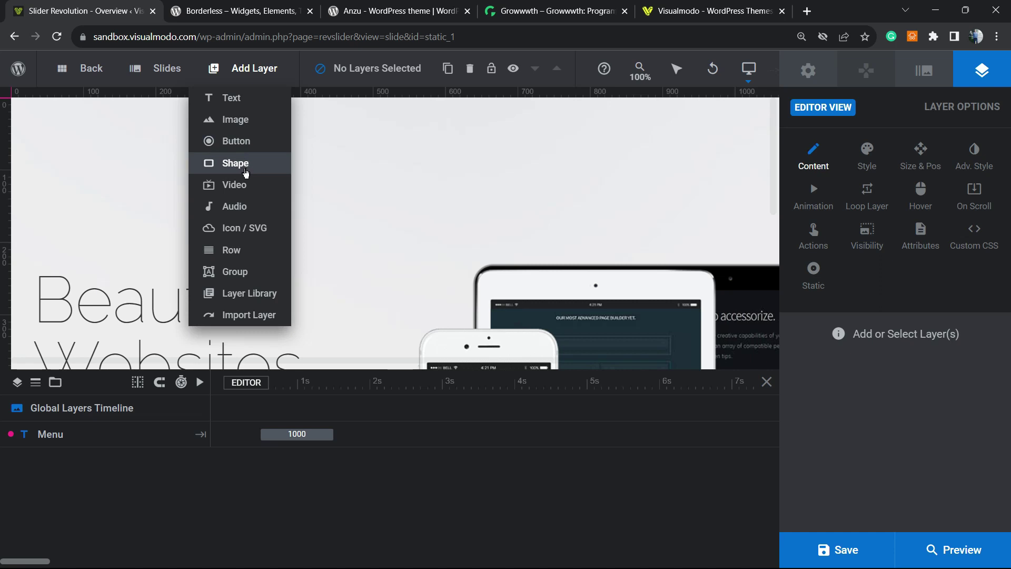
- Add a new shape layer to the Global Layers and zoom the page to 125%
click(240, 165)
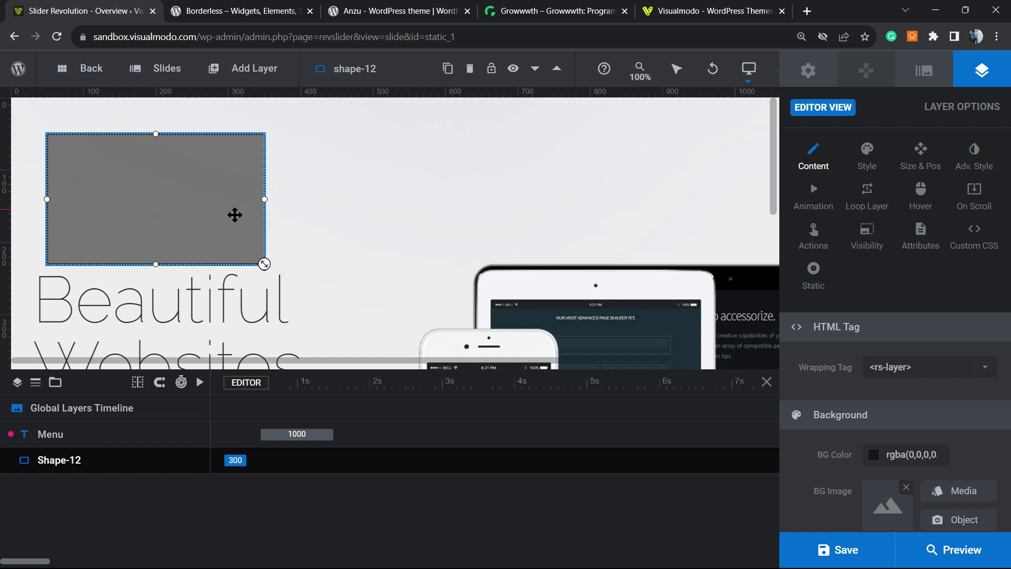
drag(151, 202, 182, 192)
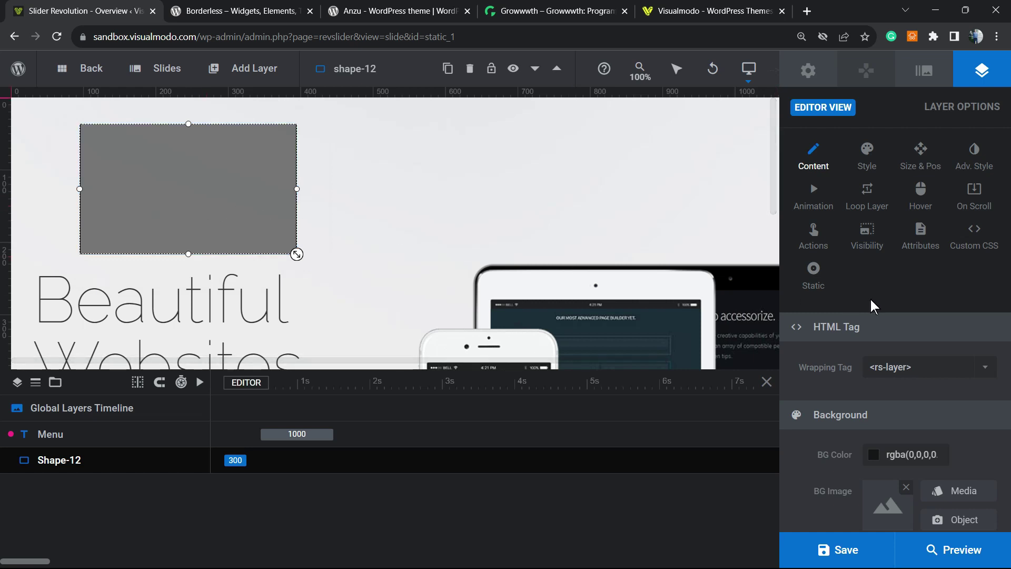
key(ctrl+plus)
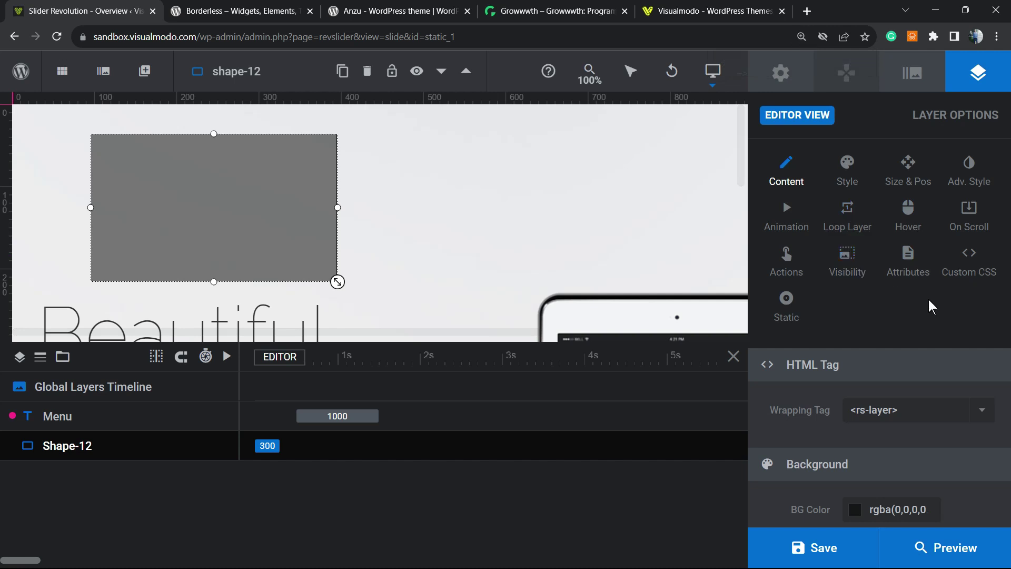
scroll(916, 295, down, 2)
scroll(917, 343, up, 2)
- Stretch Shape-12 to fill the whole slide with the Stretch size preset
click(907, 185)
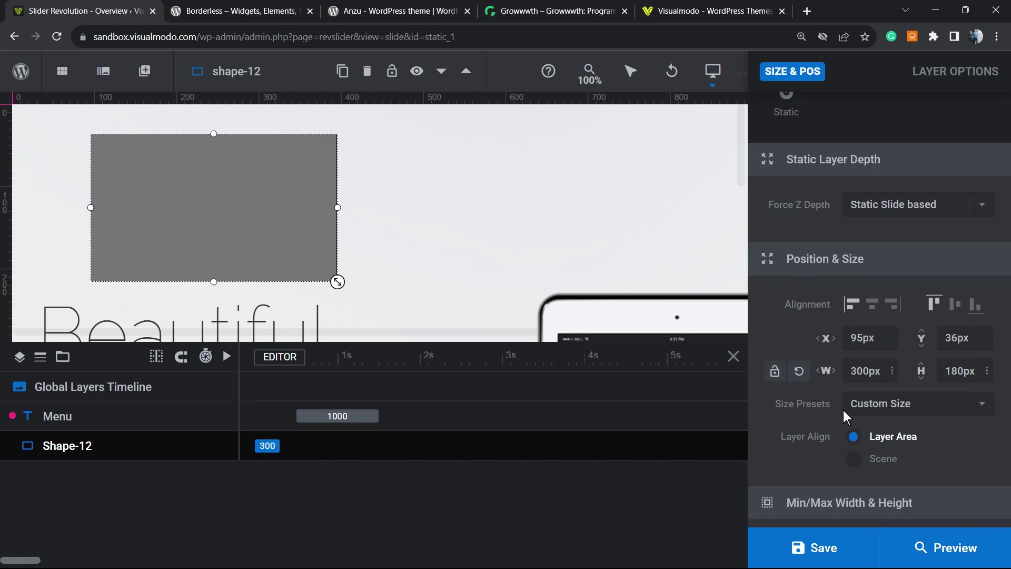
click(925, 406)
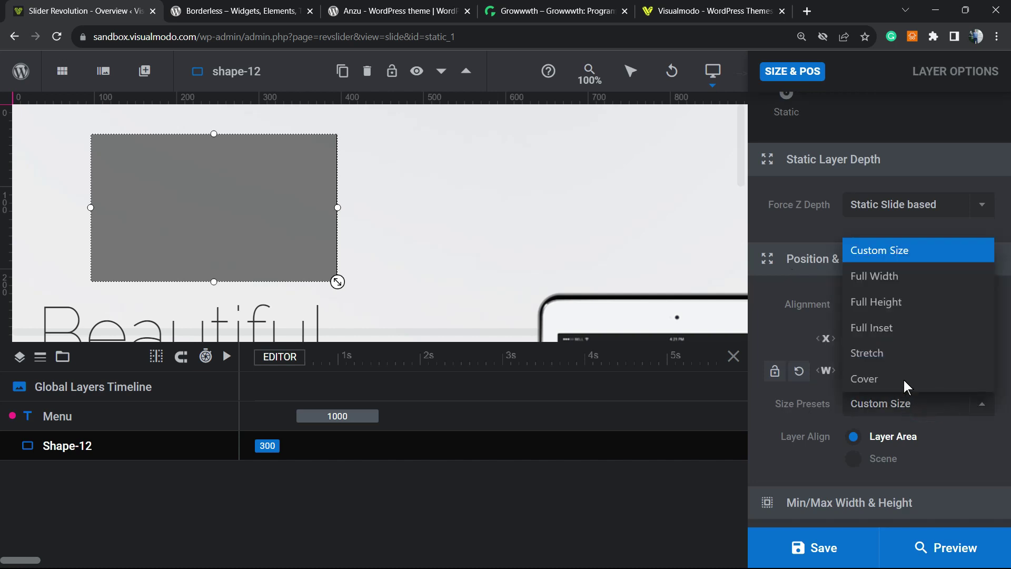
click(903, 356)
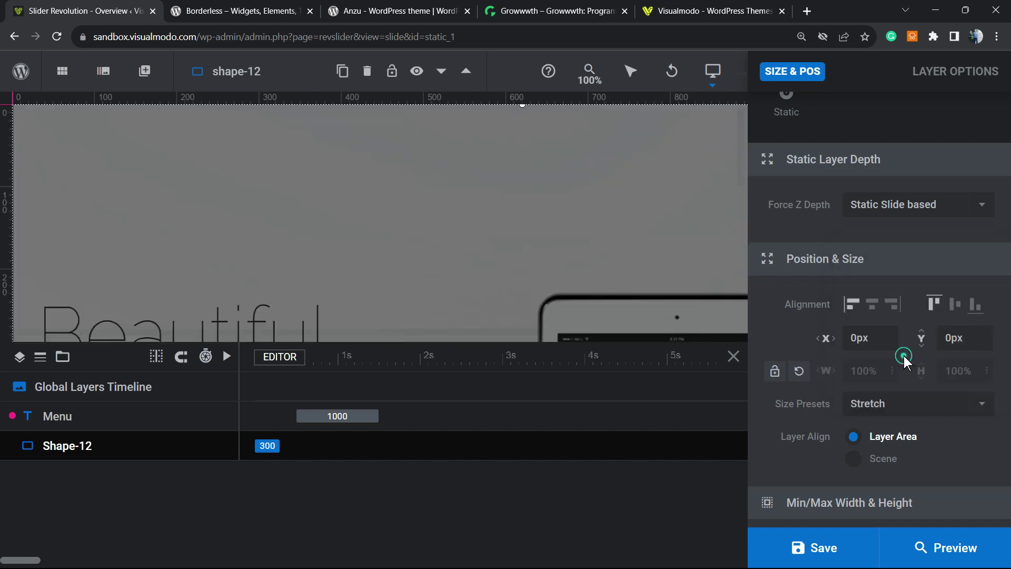
scroll(485, 208, down, 6)
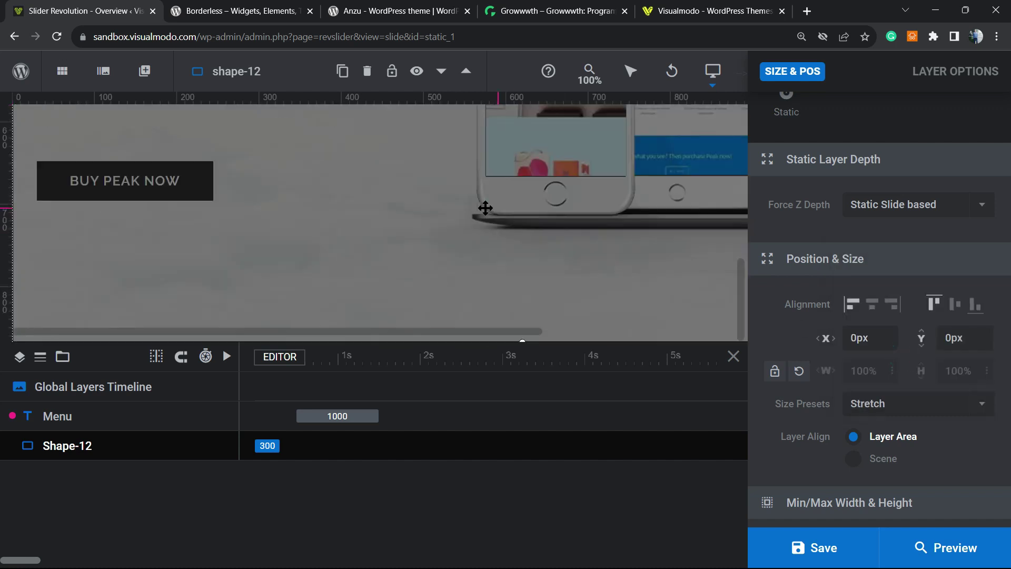
scroll(485, 208, up, 6)
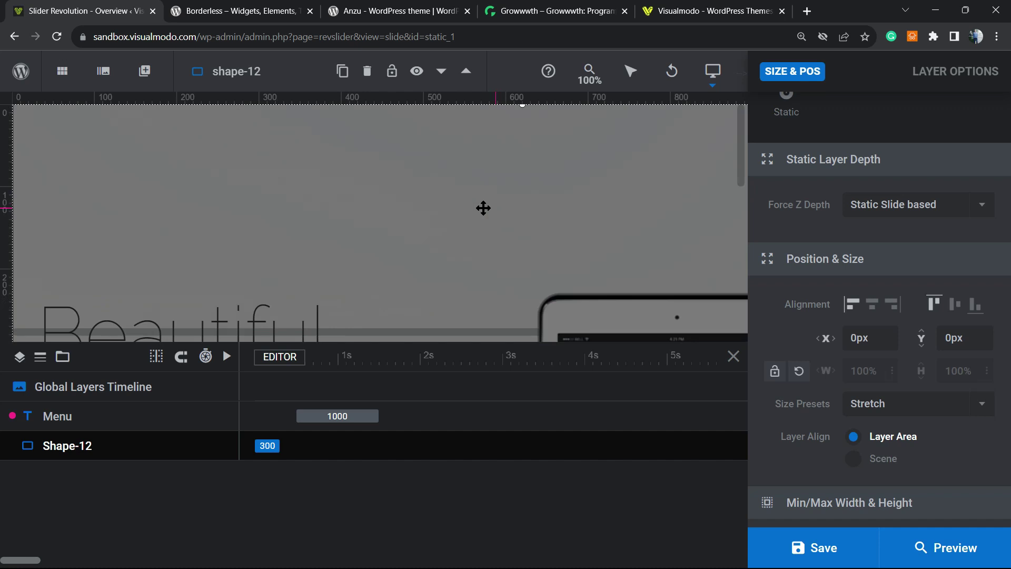
scroll(483, 208, down, 5)
scroll(479, 213, up, 5)
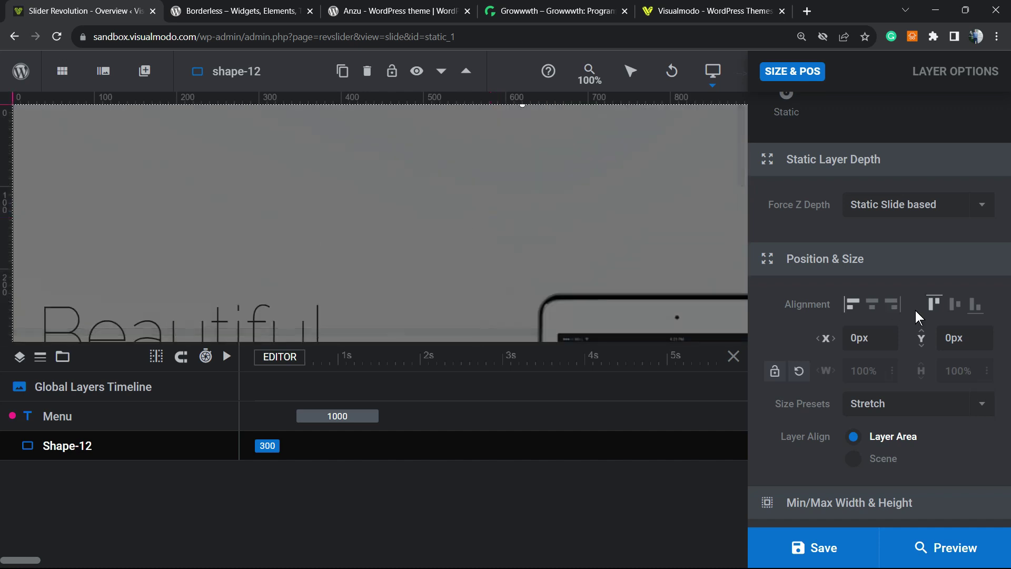
scroll(893, 271, up, 4)
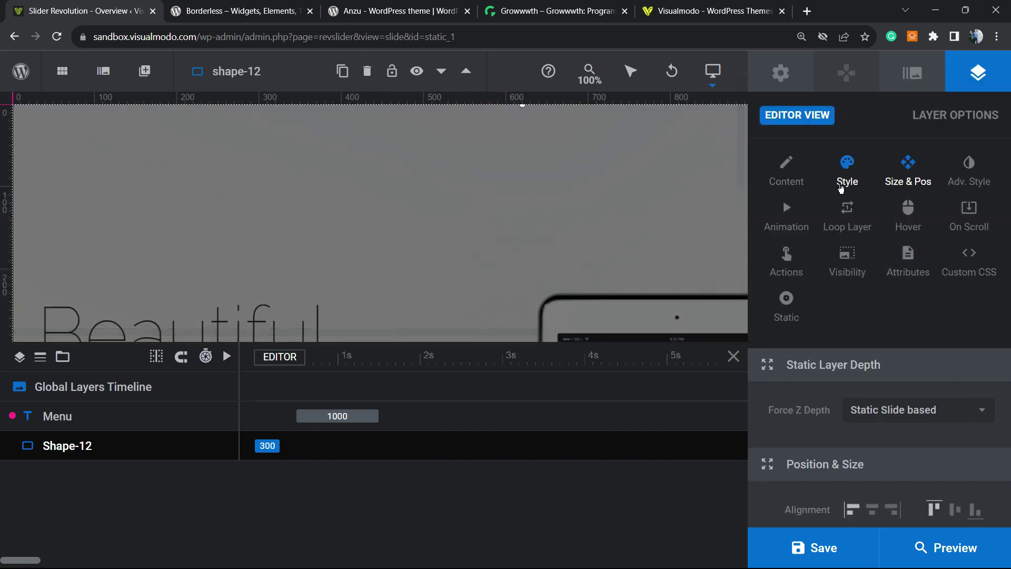
- Set Shape-12's background colour to blue #007aff at 28% opacity
click(841, 188)
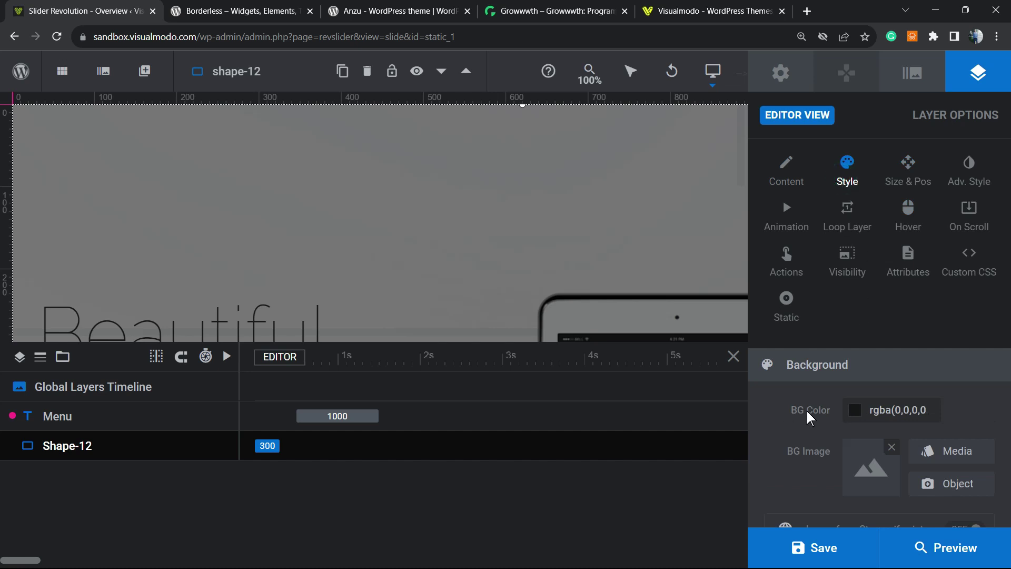
click(896, 410)
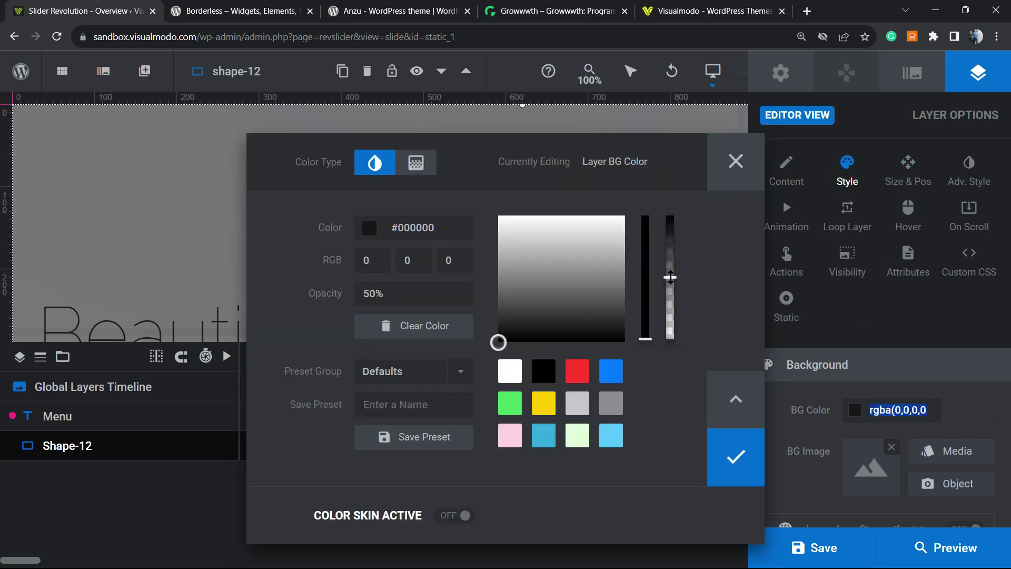
drag(669, 277, 678, 313)
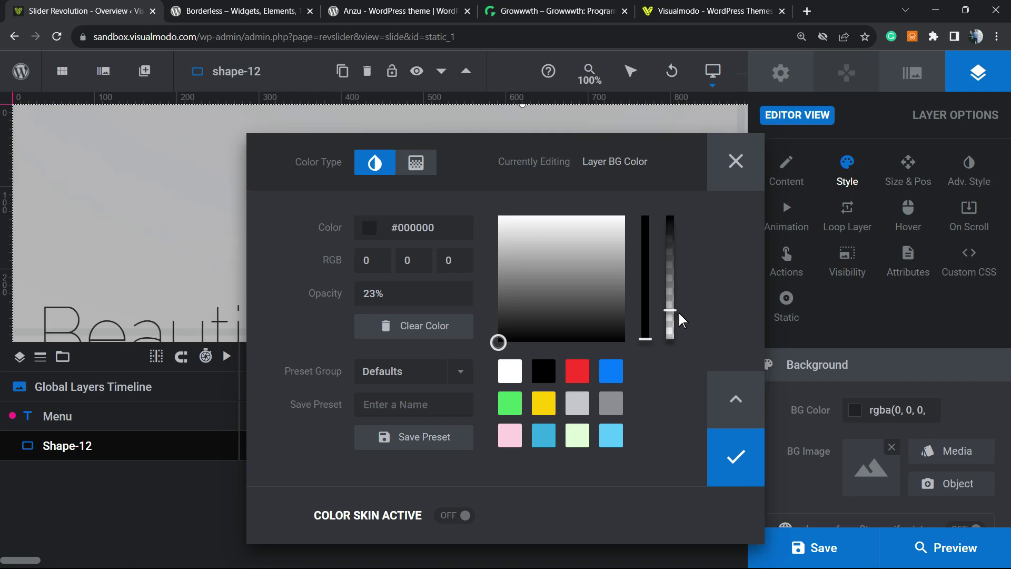
click(543, 402)
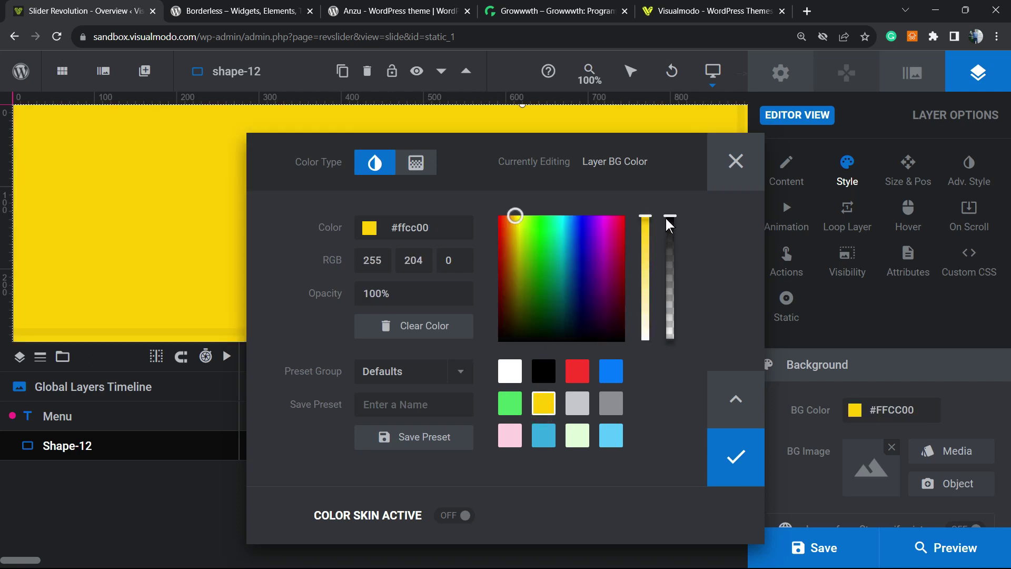
drag(668, 220, 677, 292)
click(611, 371)
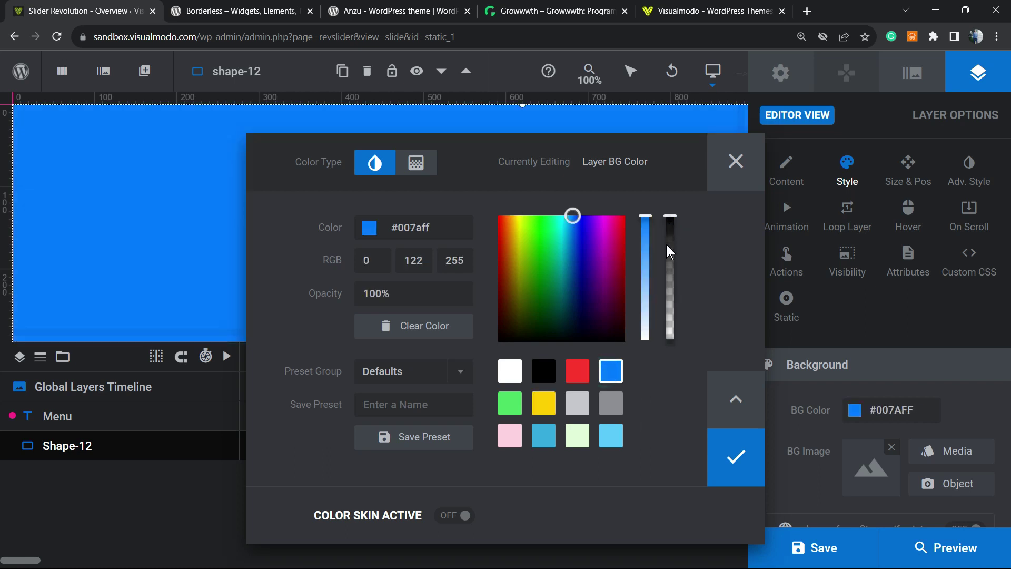
drag(665, 244, 666, 301)
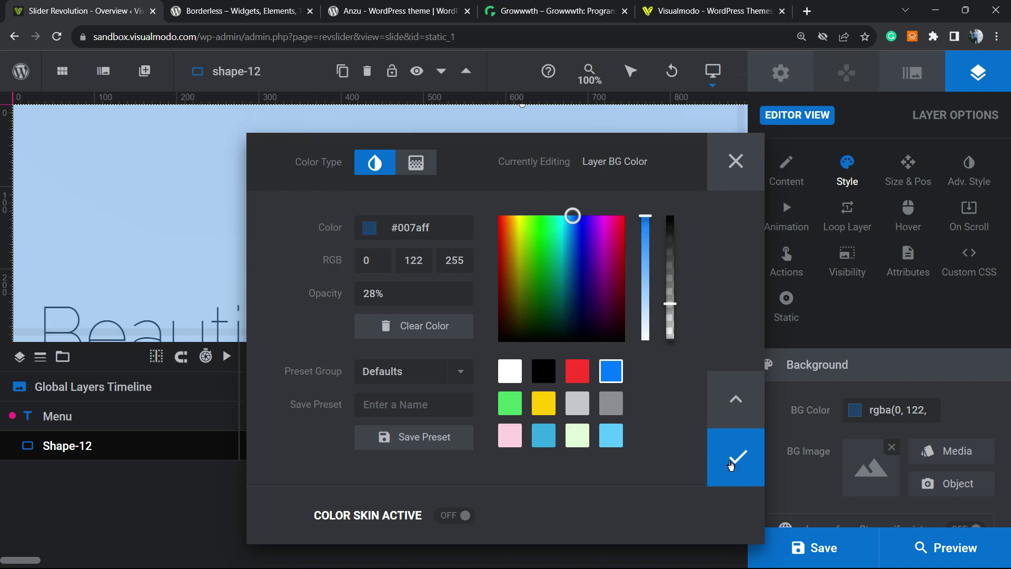
- Confirm the light blue #007aff colour for the shape's background
click(736, 463)
scroll(391, 211, down, 10)
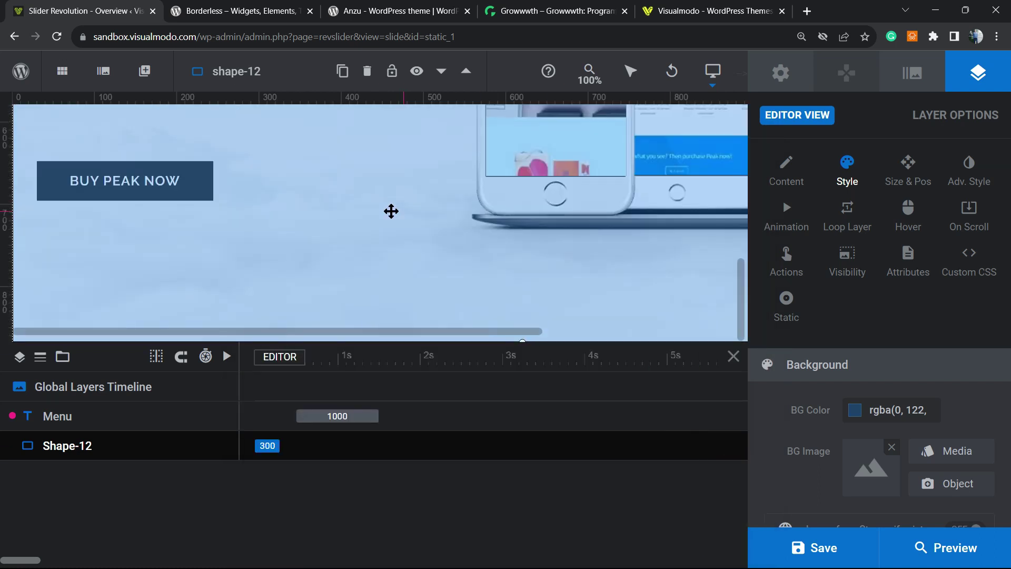
scroll(375, 250, up, 10)
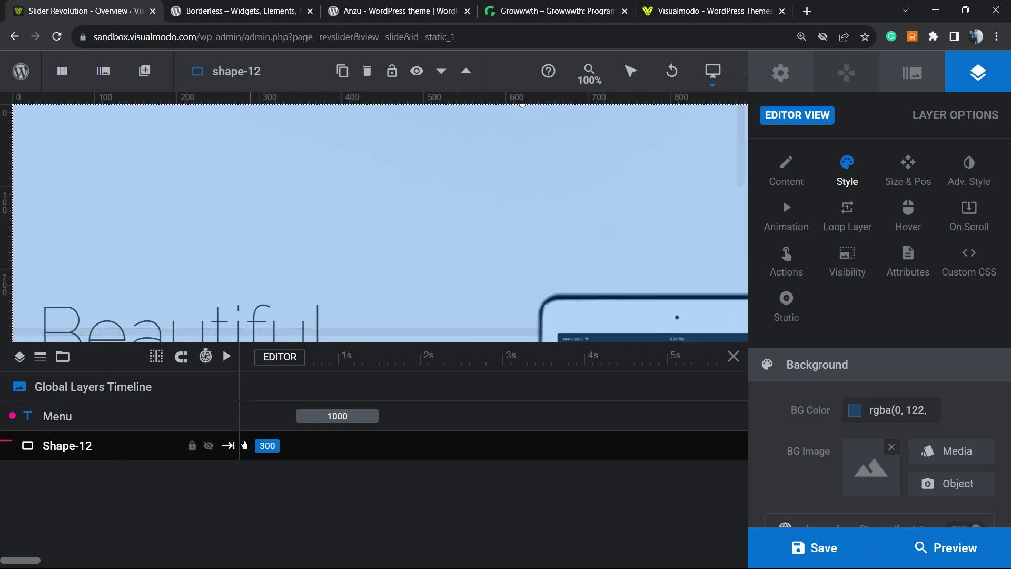
- Preview the slider to check the light blue tint over the Home slide
mouse_move(817, 547)
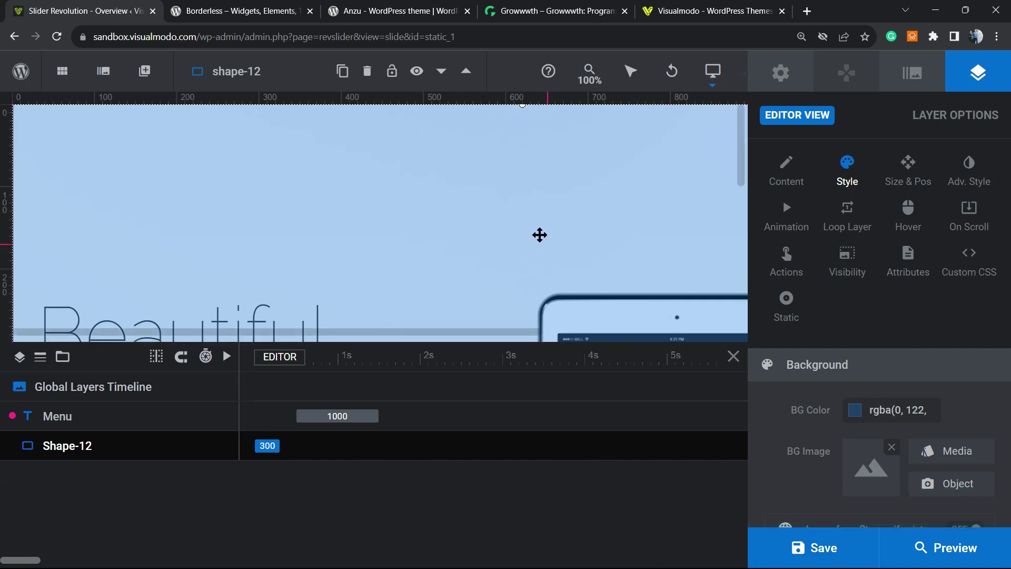
scroll(537, 232, down, 6)
scroll(529, 254, up, 6)
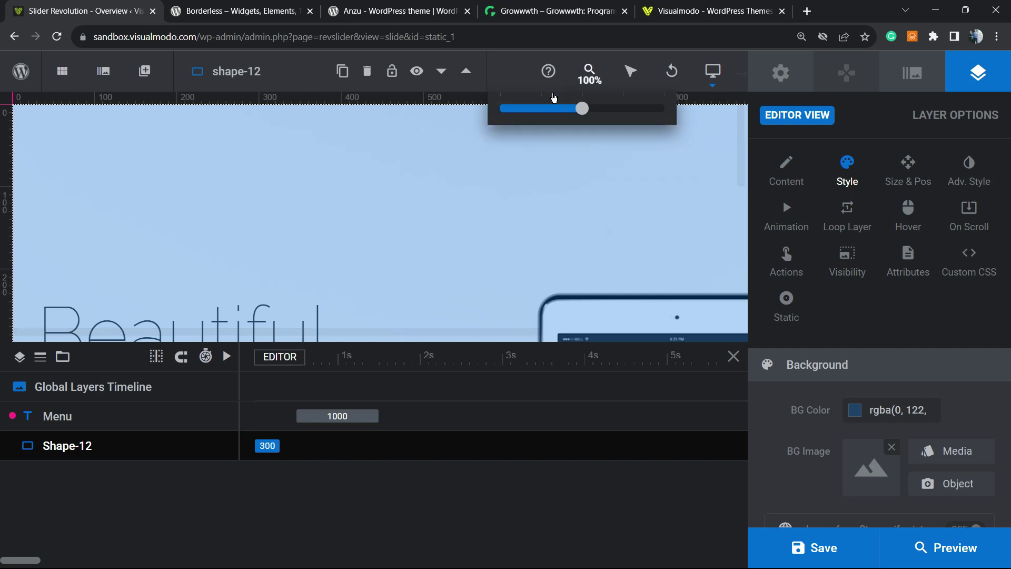
click(934, 547)
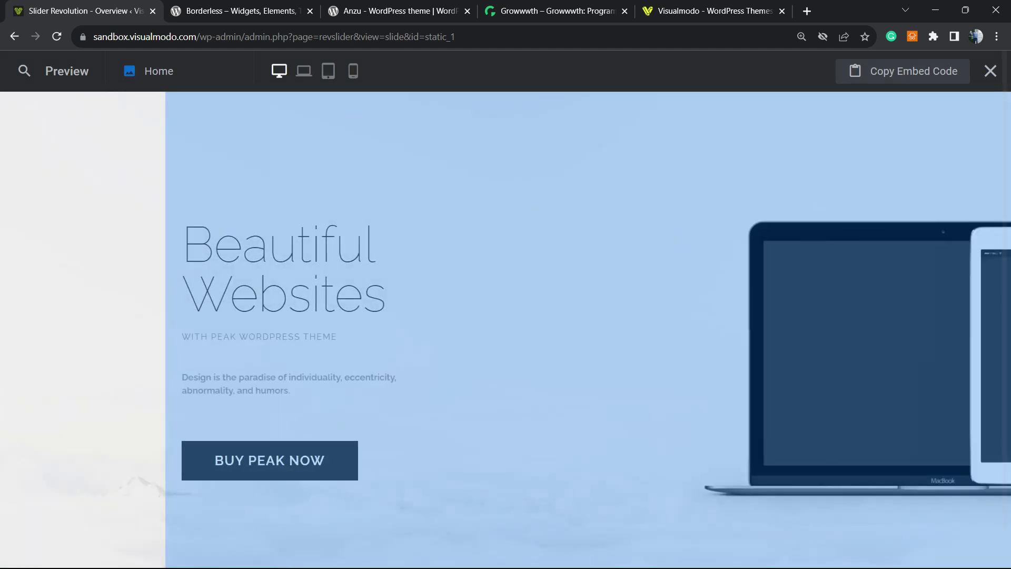
- Look over the Borderless plugin page, selecting its title word, then go back to the Anzu theme page
key(ctrl+3)
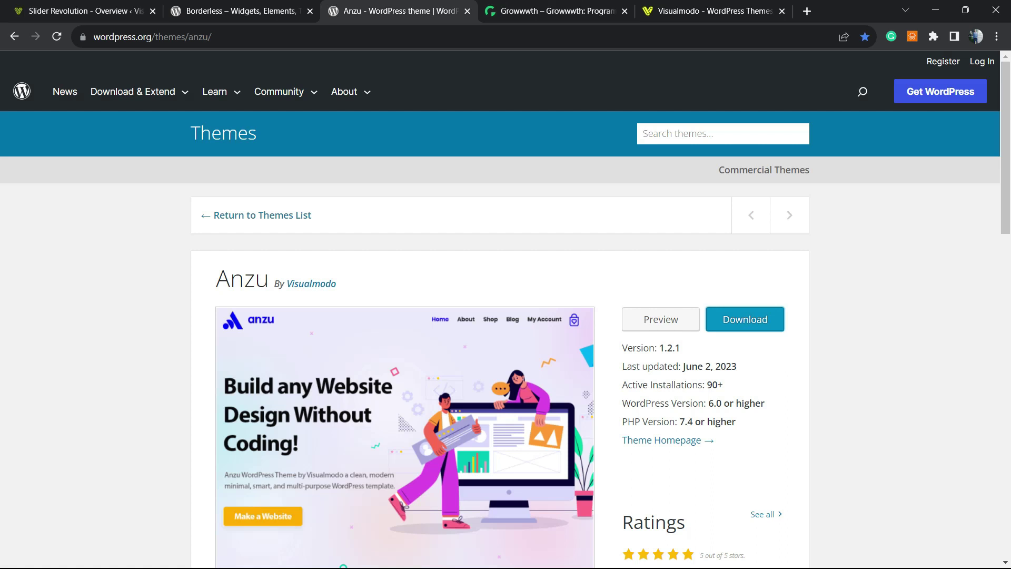
click(273, 12)
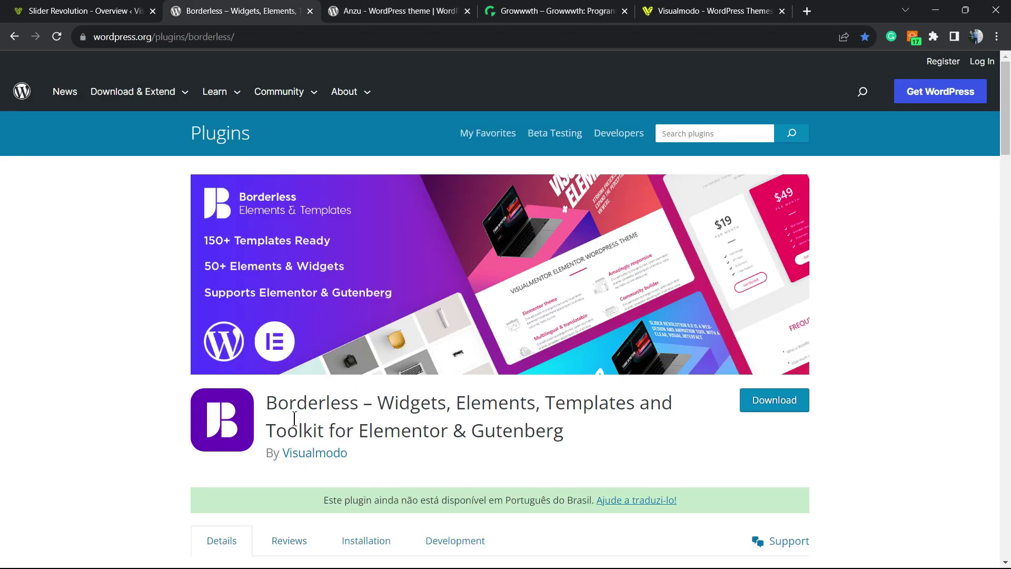
double_click(313, 398)
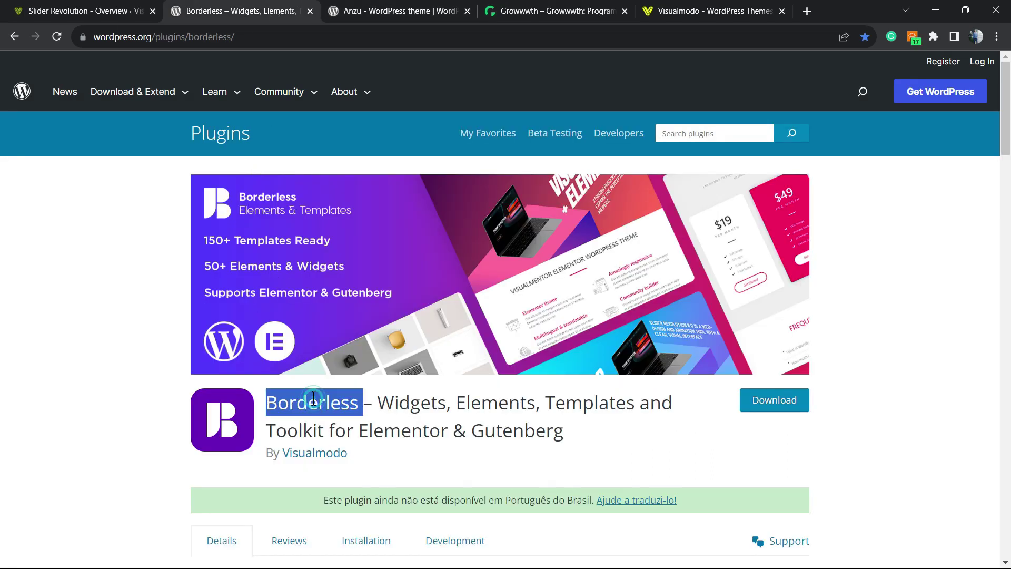
click(418, 414)
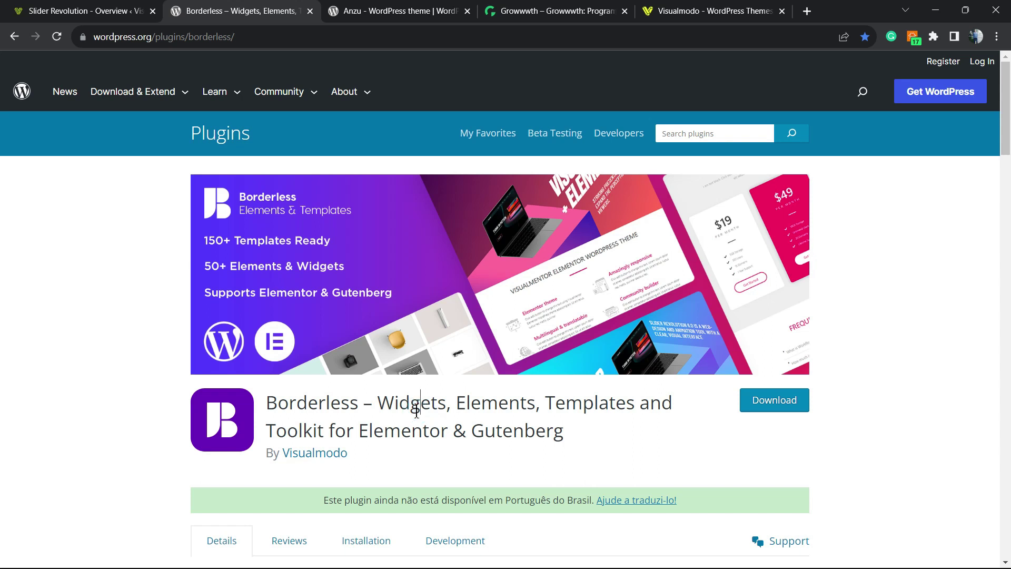
click(424, 11)
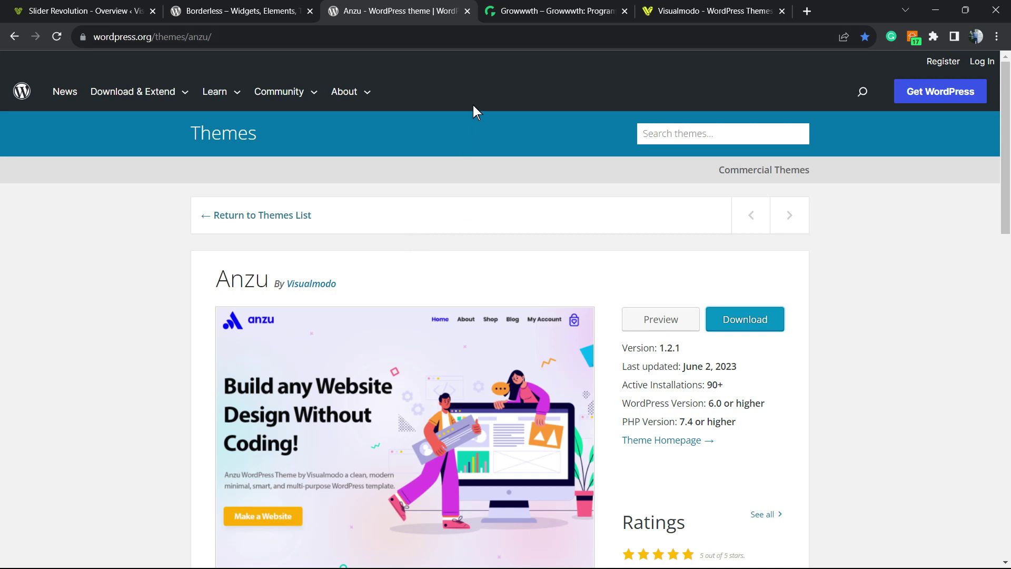
- Switch to Growwwth and scroll through its listed sites such as Visualmodo, Pantheonuk and Ganja Goats
click(498, 5)
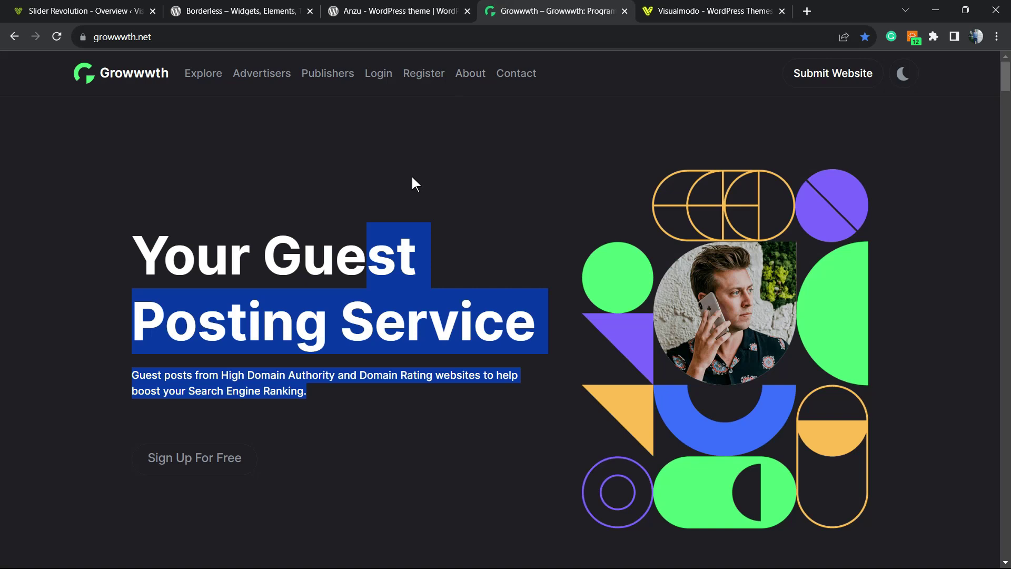
scroll(400, 210, down, 7)
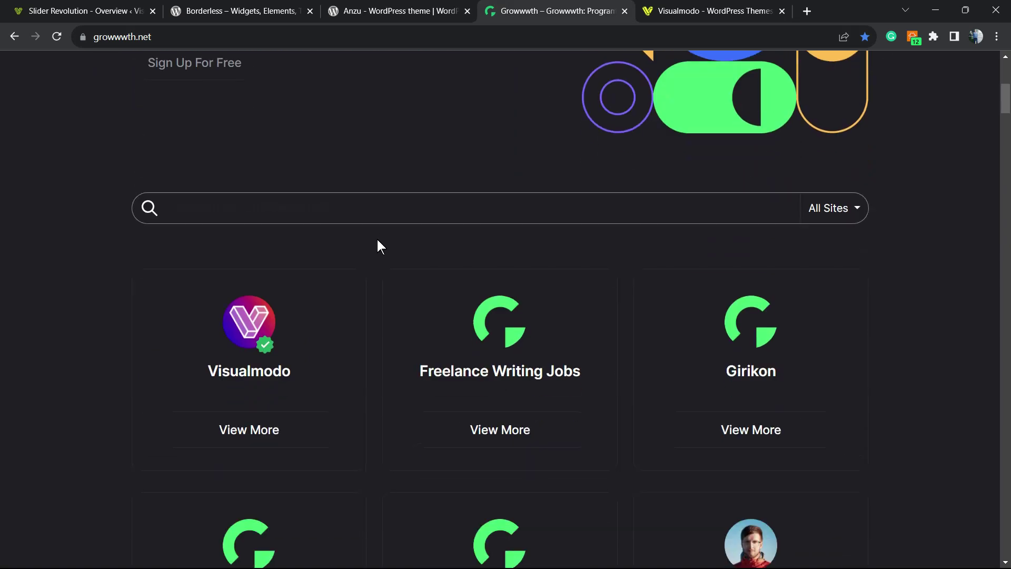
scroll(377, 242, down, 5)
scroll(367, 251, down, 3)
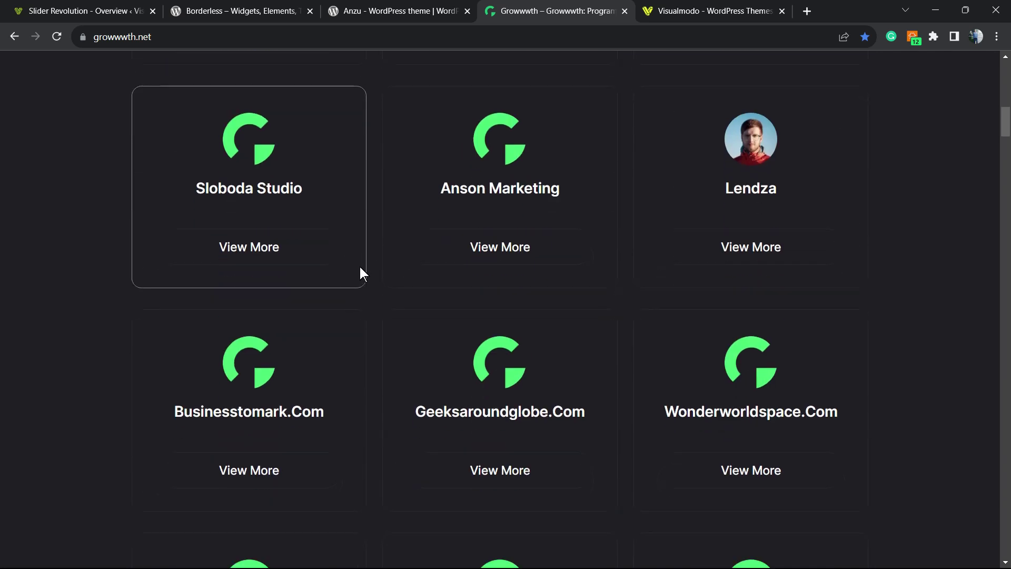
scroll(360, 268, down, 20)
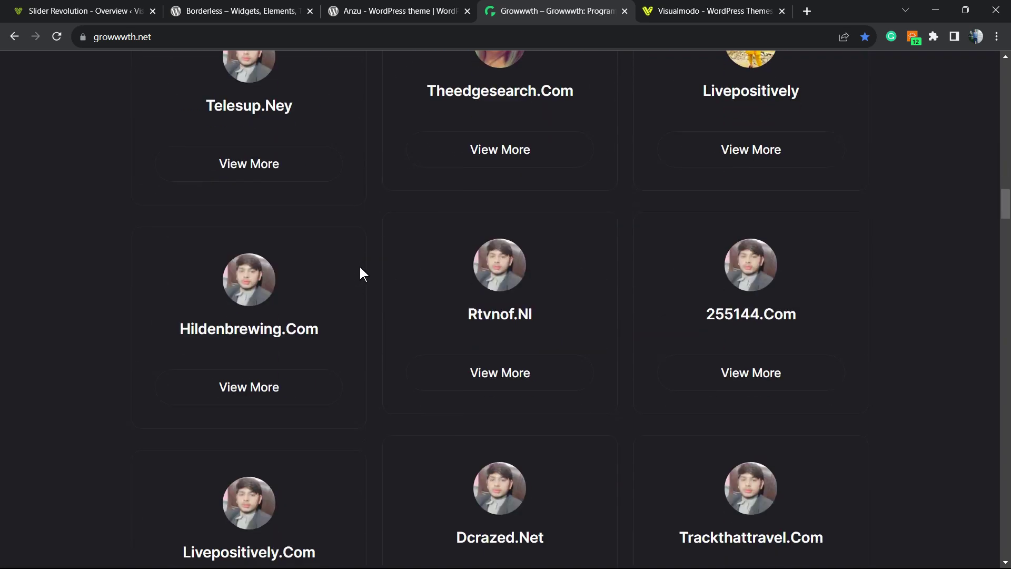
scroll(360, 268, down, 20)
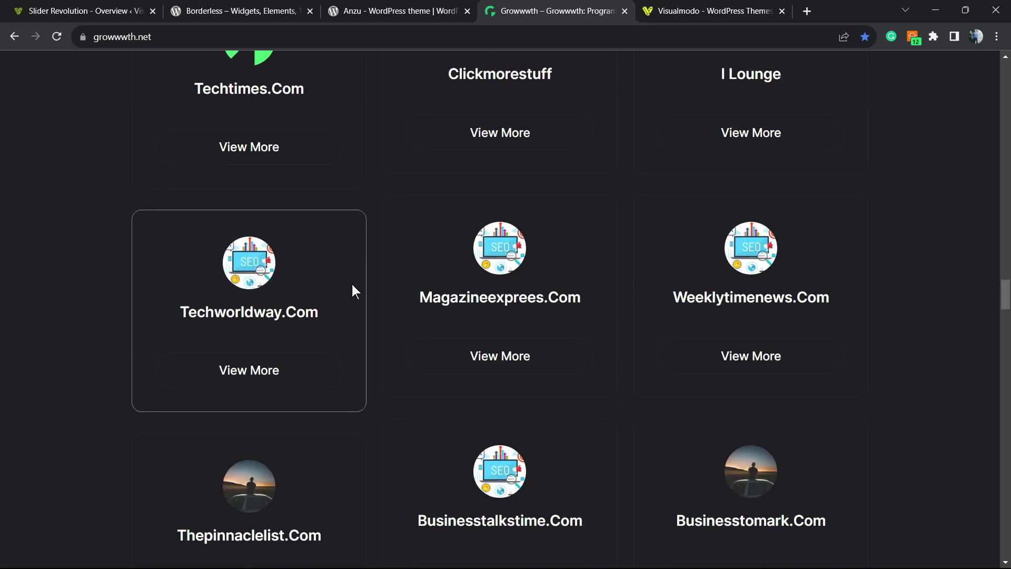
scroll(361, 299, down, 10)
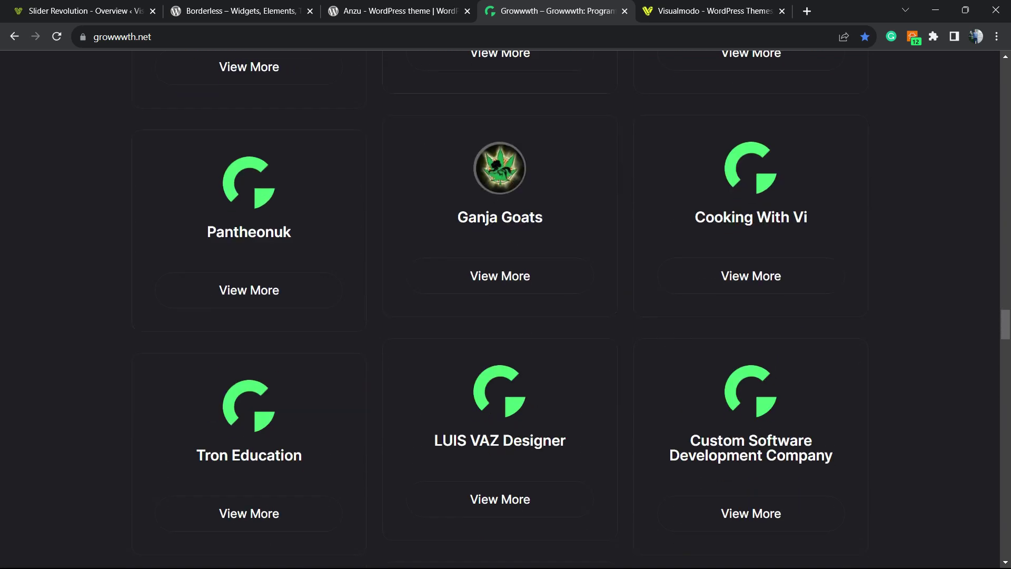
- Open Visualmodo's Templates Library and scroll through templates like Farmers Market, Spa and Golf Club
click(666, 8)
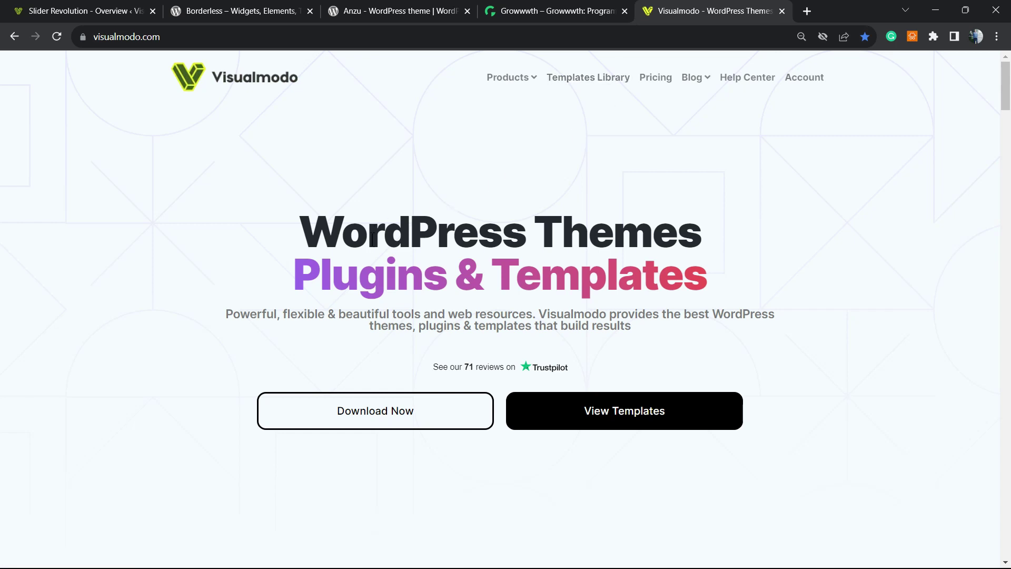
click(577, 84)
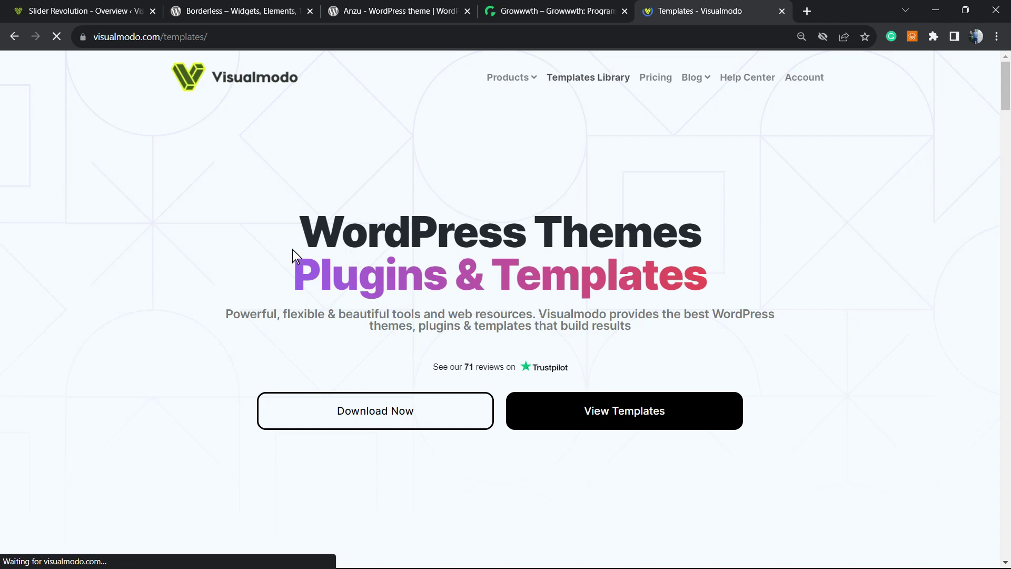
scroll(311, 261, down, 5)
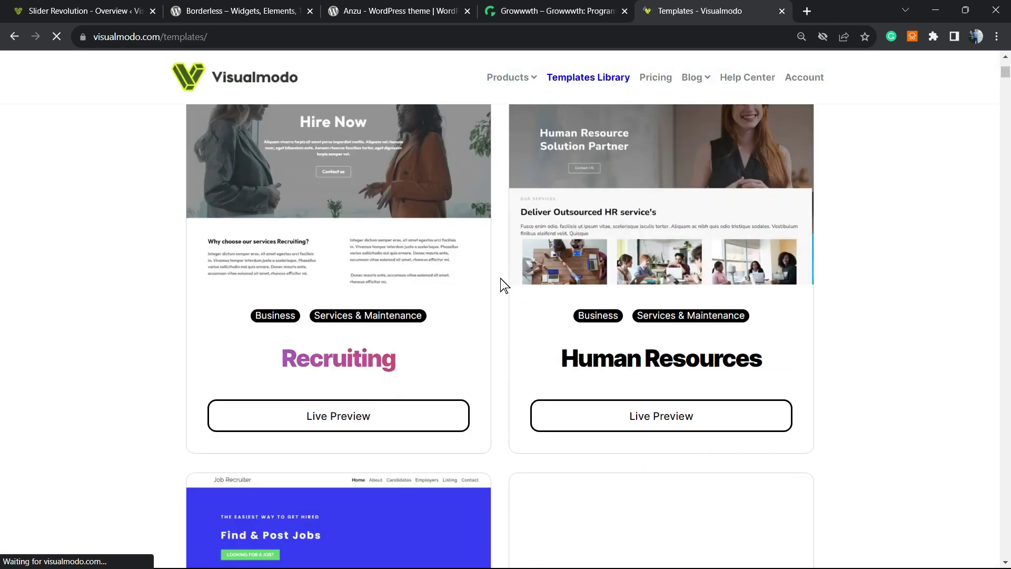
scroll(504, 284, down, 15)
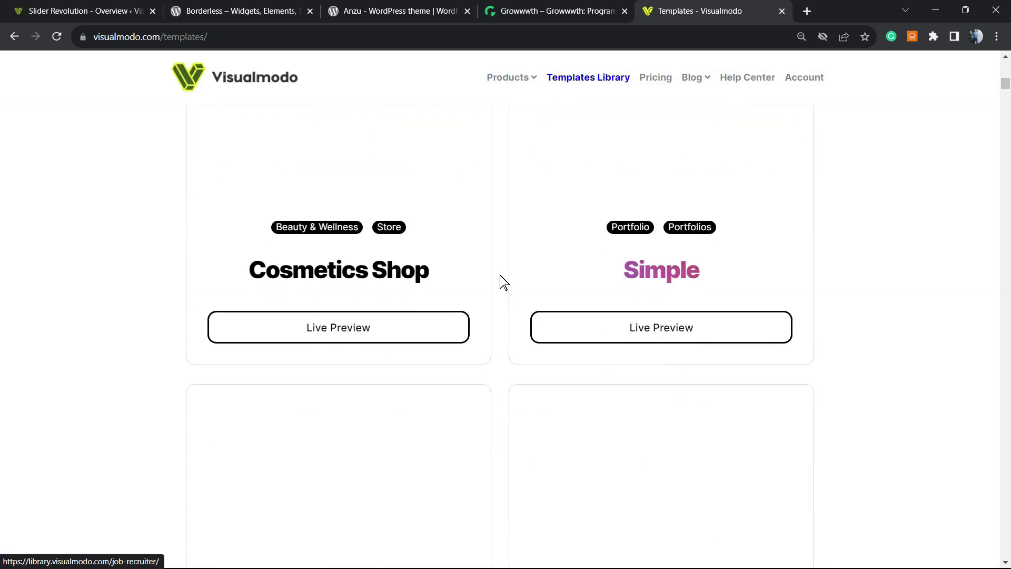
scroll(500, 283, down, 20)
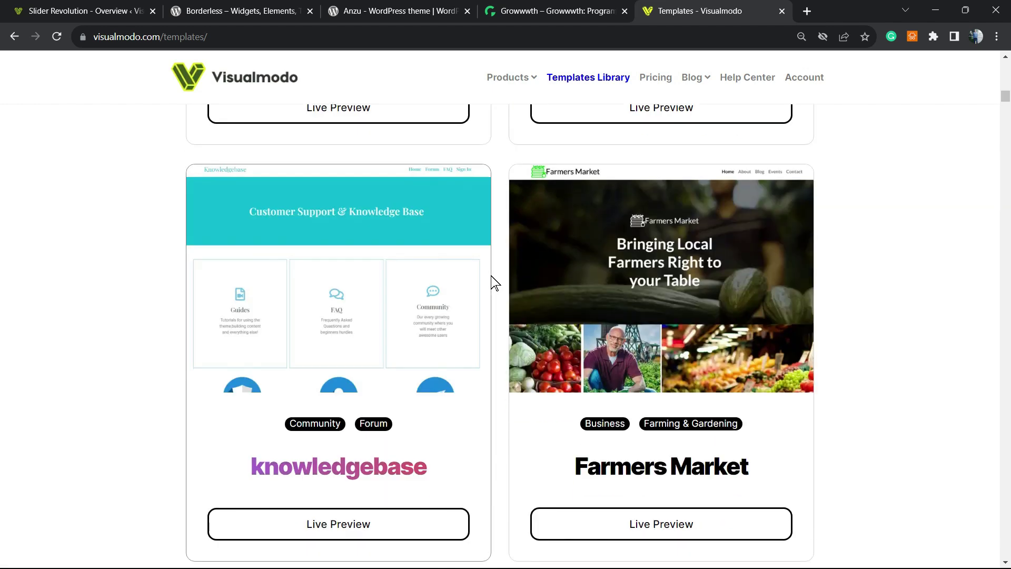
scroll(495, 283, down, 10)
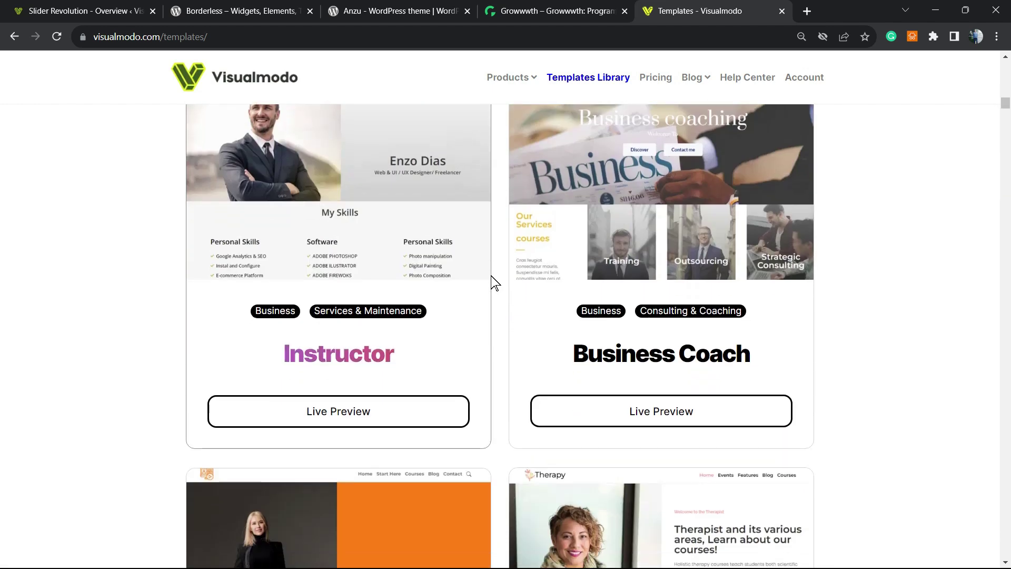
scroll(494, 283, down, 15)
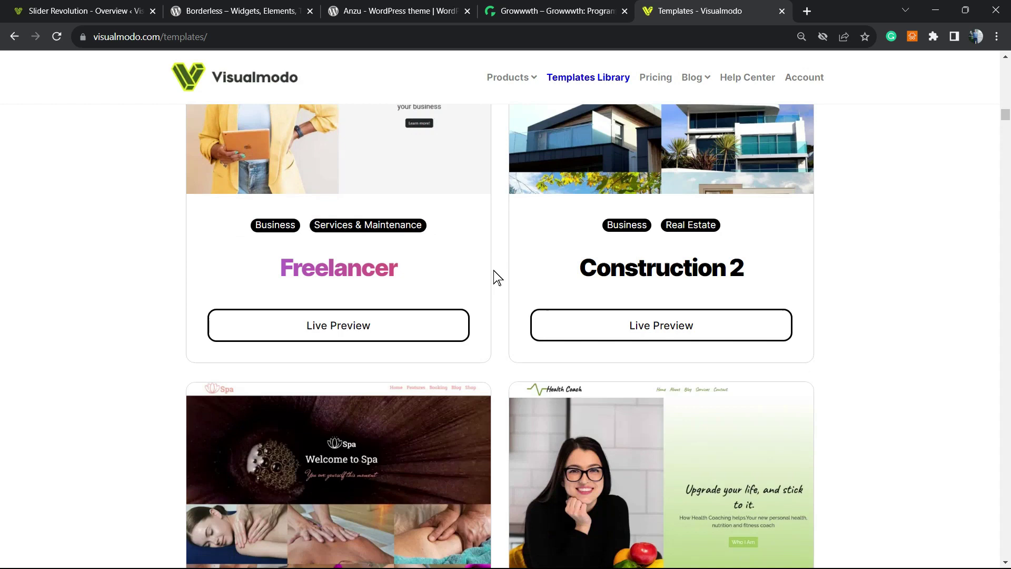
scroll(474, 275, down, 20)
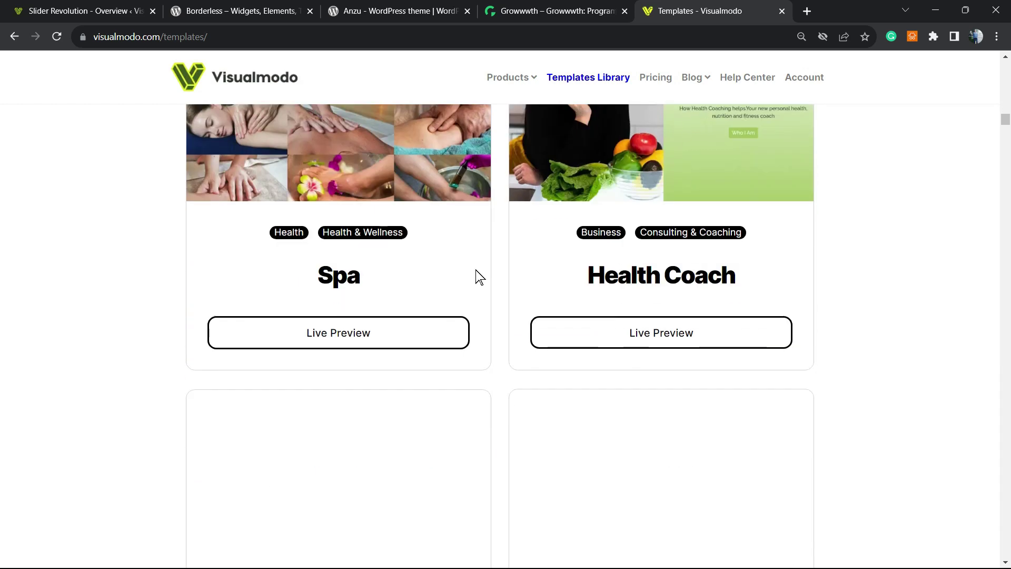
scroll(473, 278, down, 20)
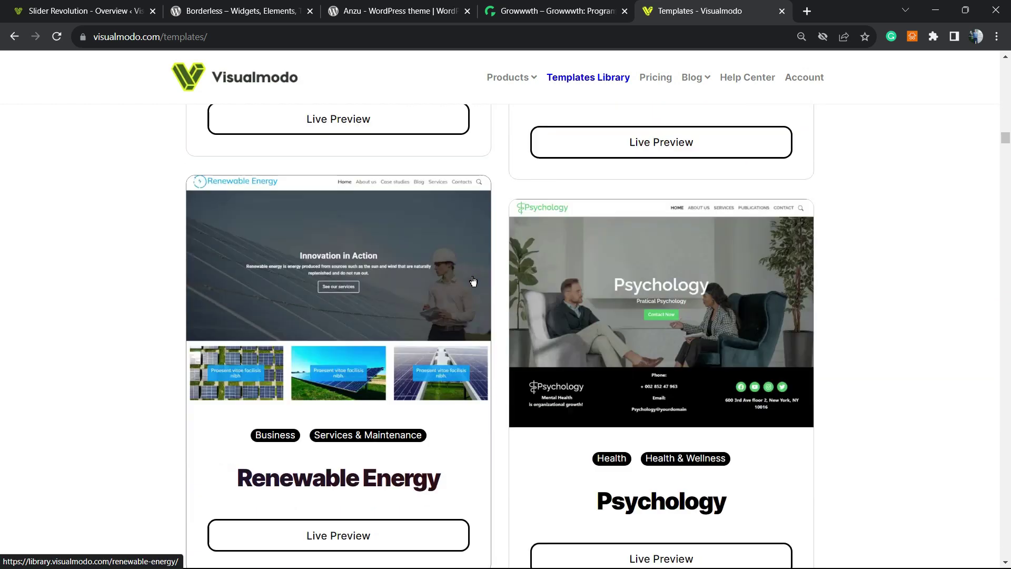
scroll(475, 282, down, 20)
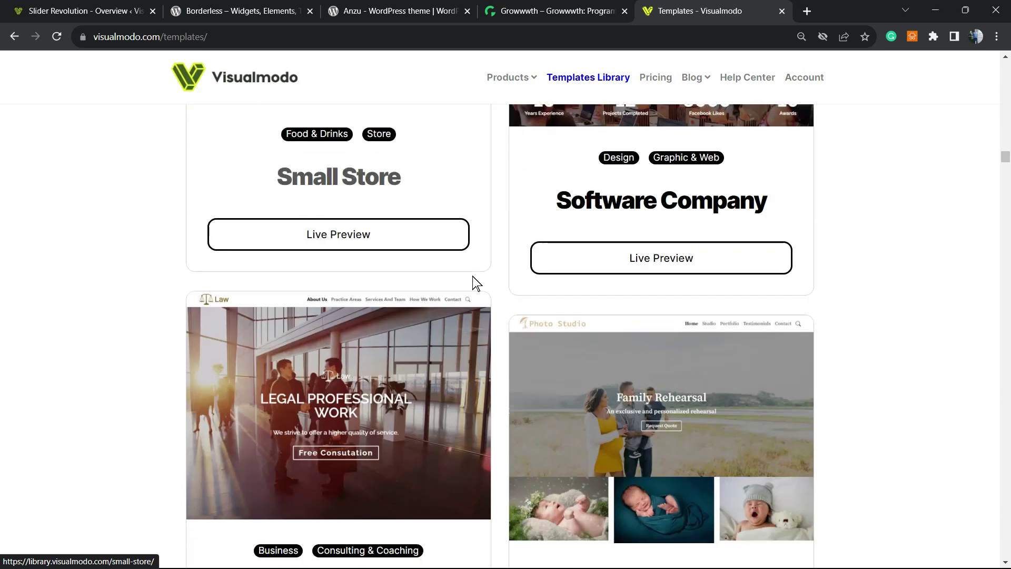
scroll(473, 282, down, 15)
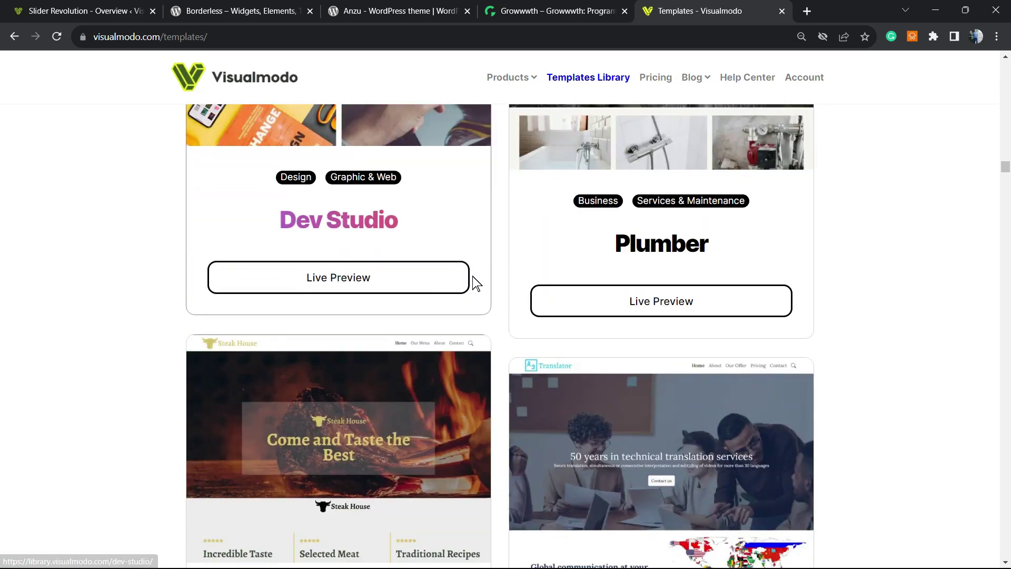
scroll(489, 295, down, 15)
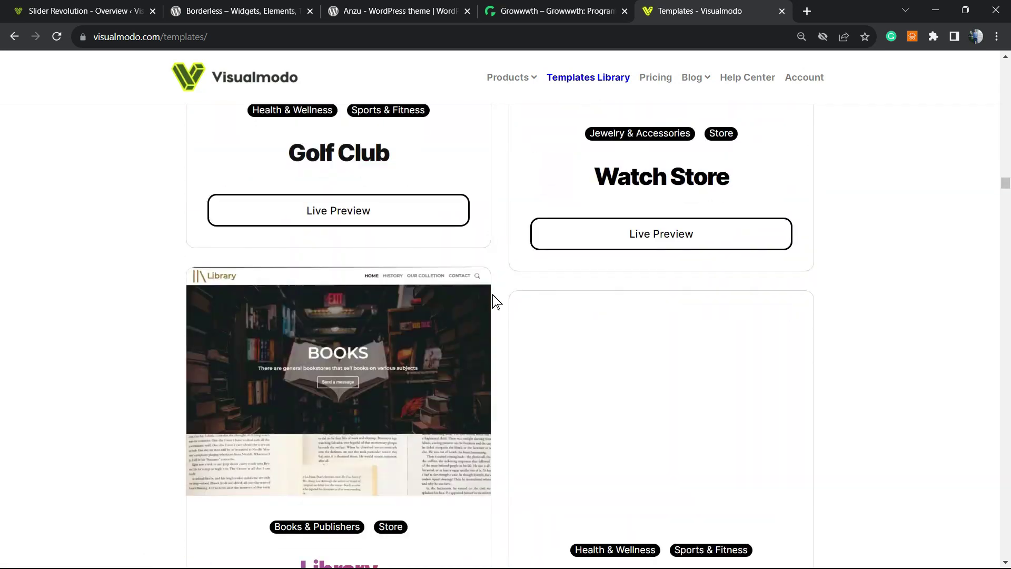